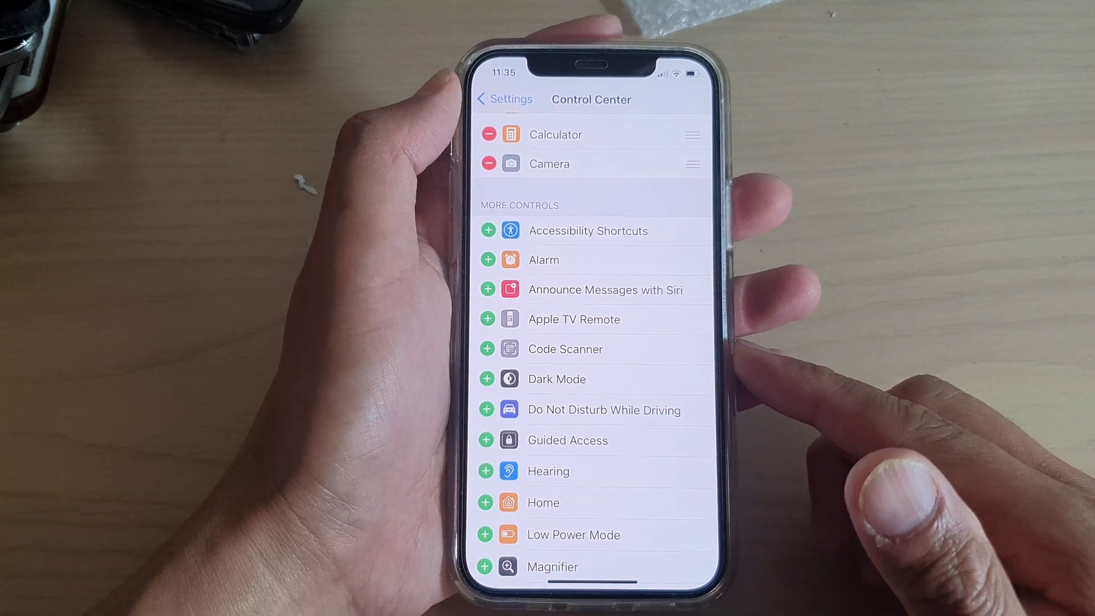
- Back out of the Control Center page to the main list, then go to the Home Screen
click(504, 108)
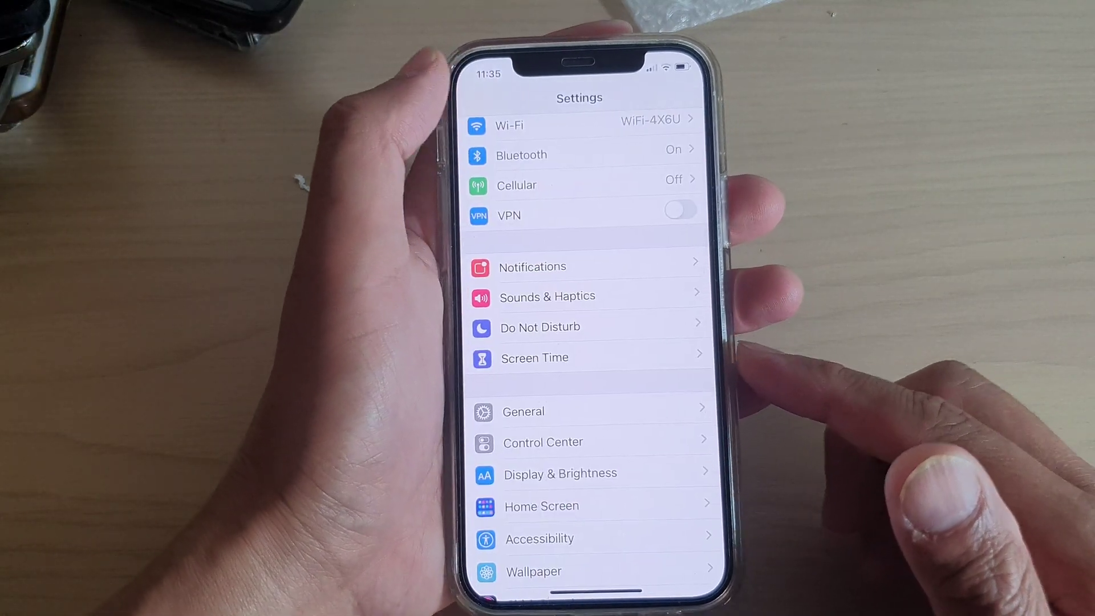
drag(594, 585, 599, 462)
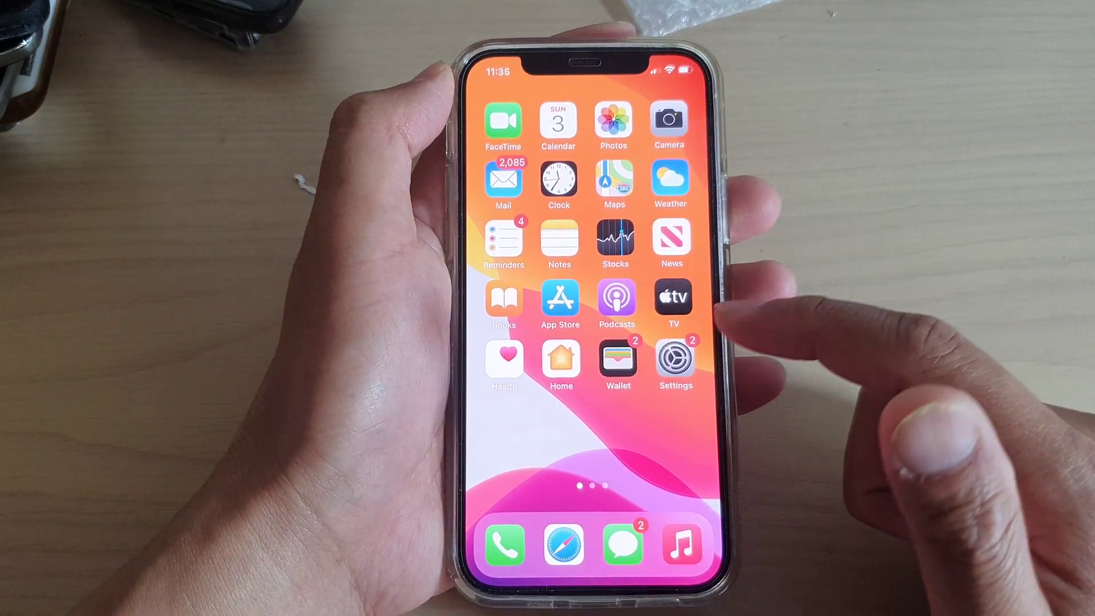
- In Settings > Control Center, include Do Not Disturb While Driving below Camera
click(672, 364)
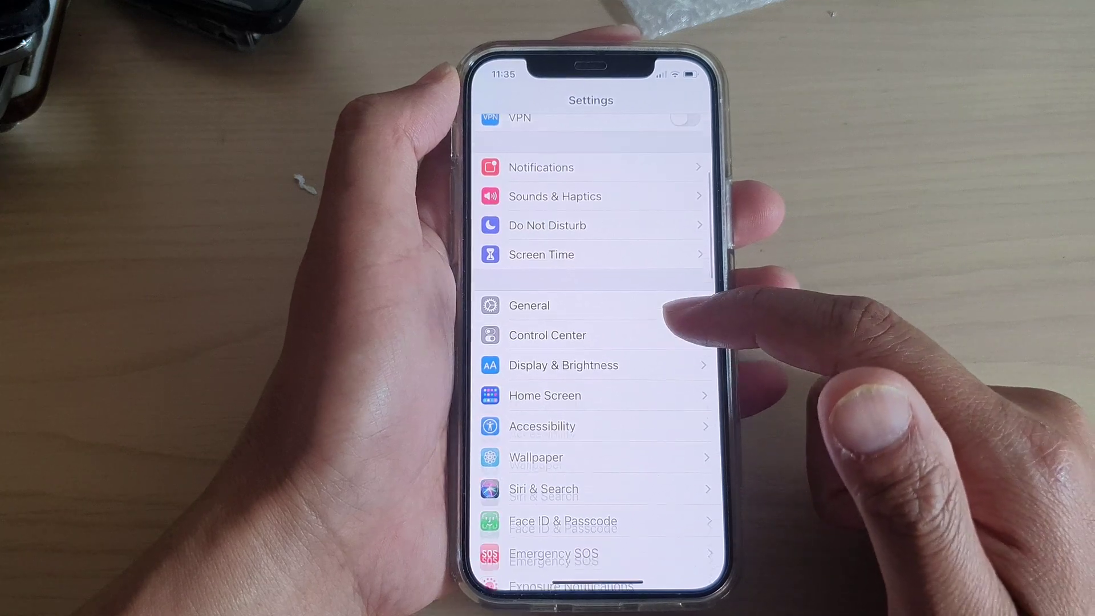
click(689, 325)
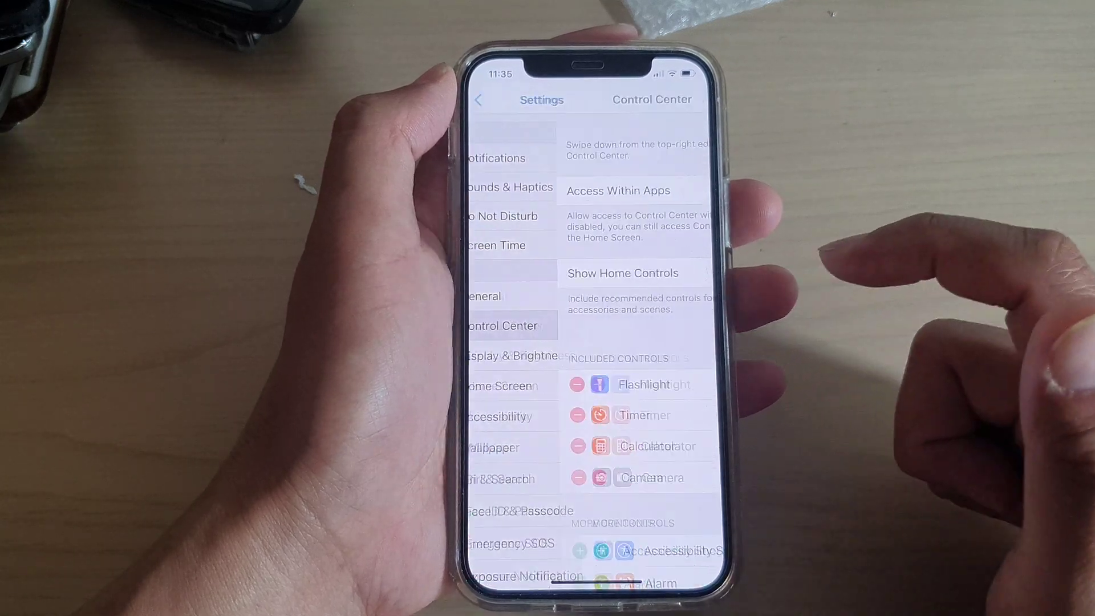
scroll(650, 410, down, 3)
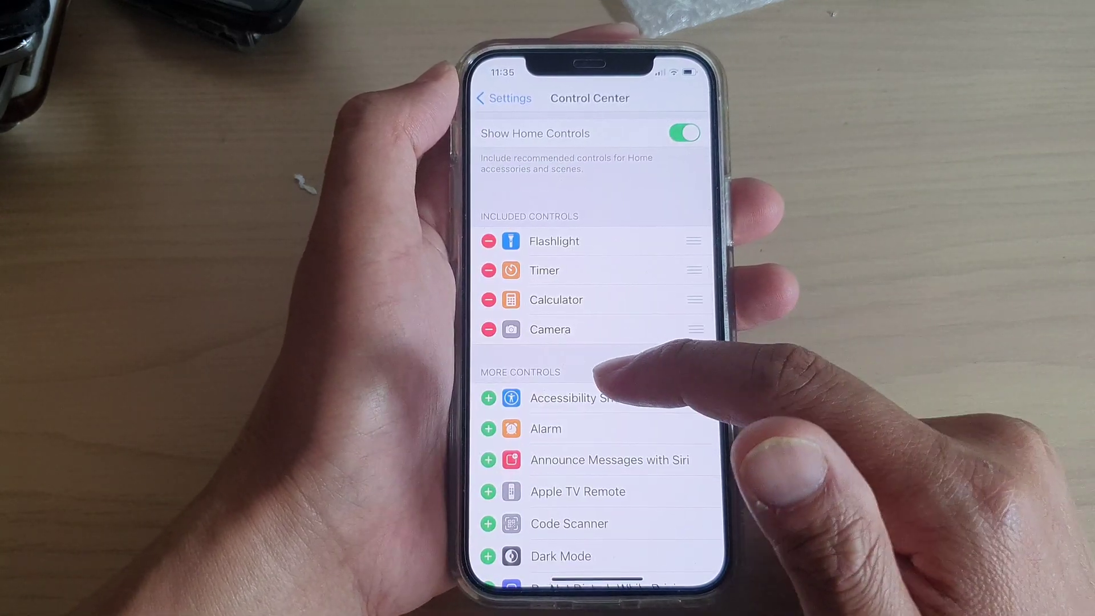
scroll(658, 376, down, 1)
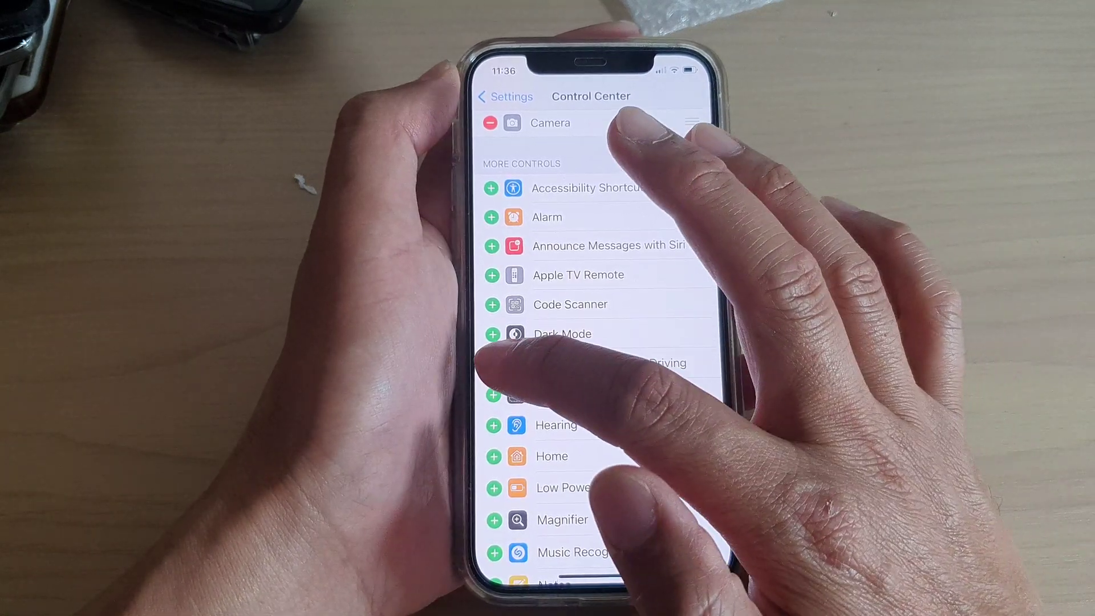
click(492, 363)
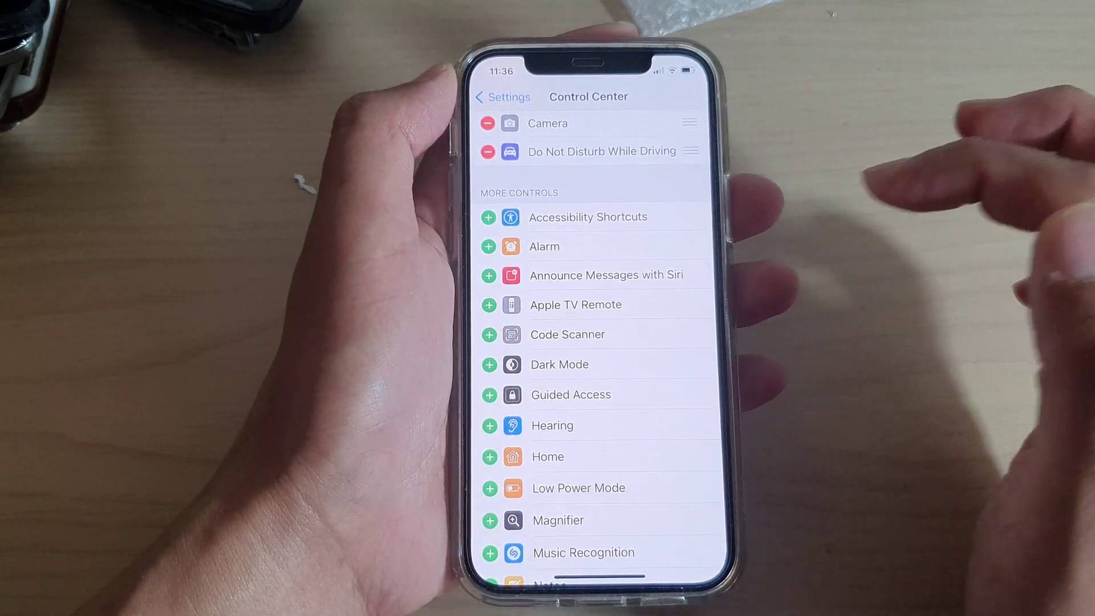
scroll(667, 325, up, 3)
scroll(668, 291, up, 1)
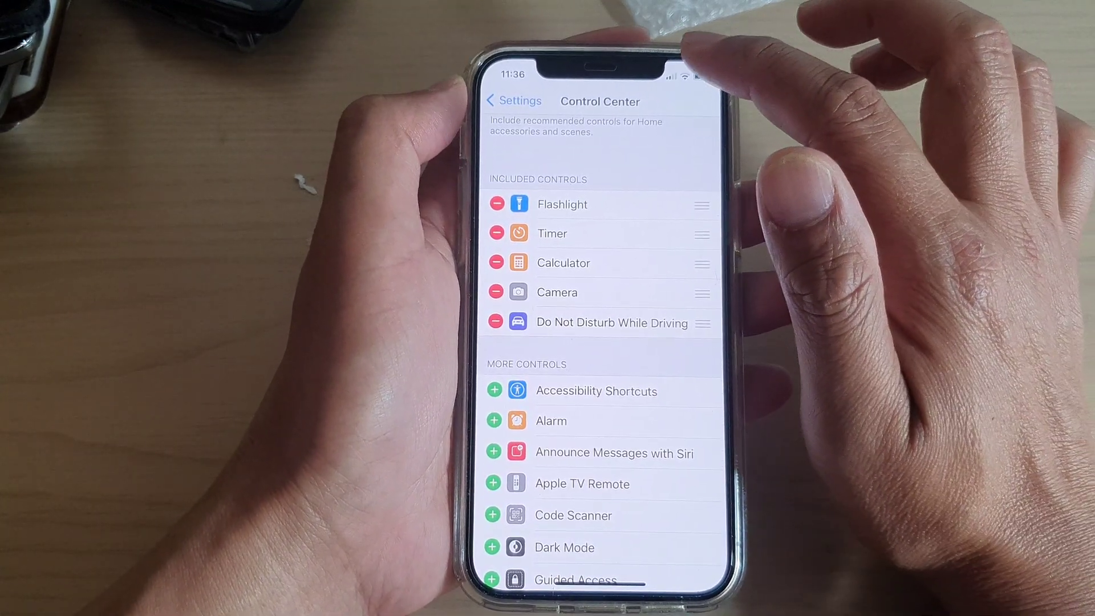
- In Control Center, switch Do Not Disturb While Driving on, off, then on again
drag(693, 68, 685, 274)
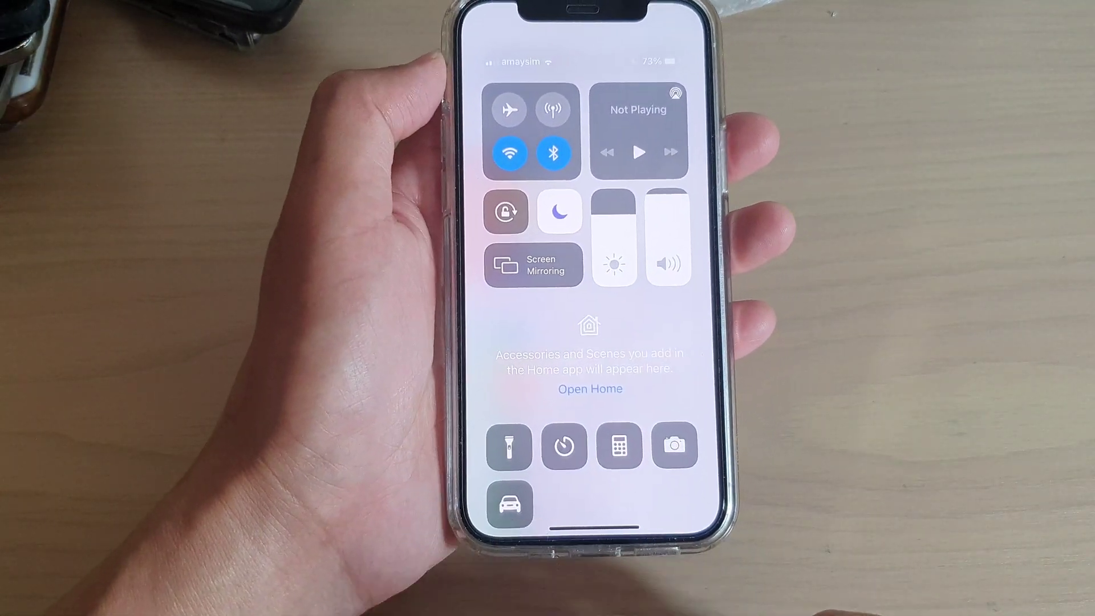
click(511, 505)
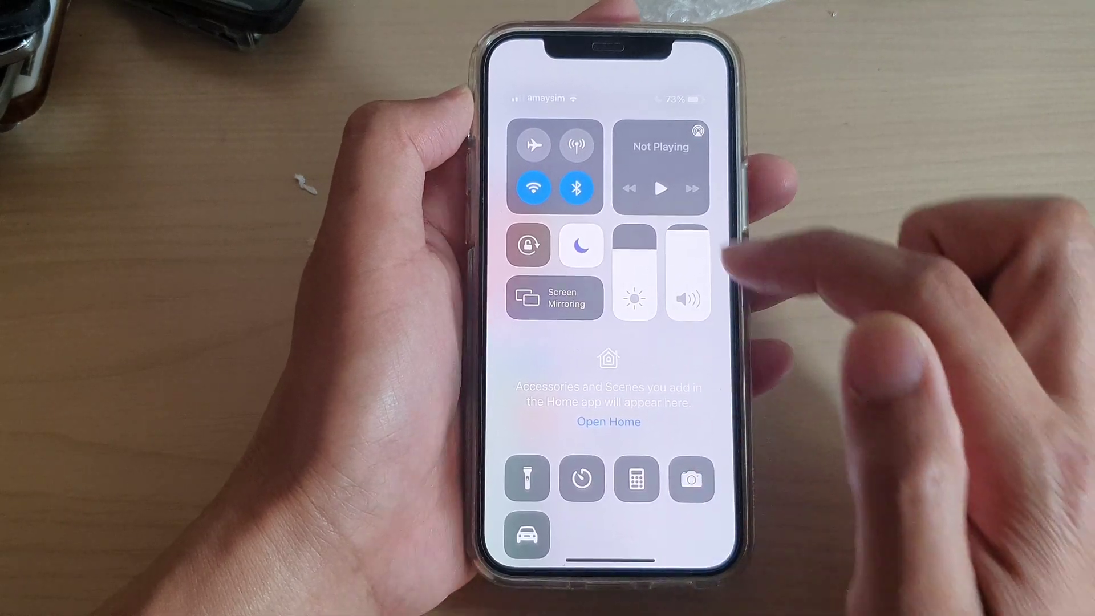
click(578, 244)
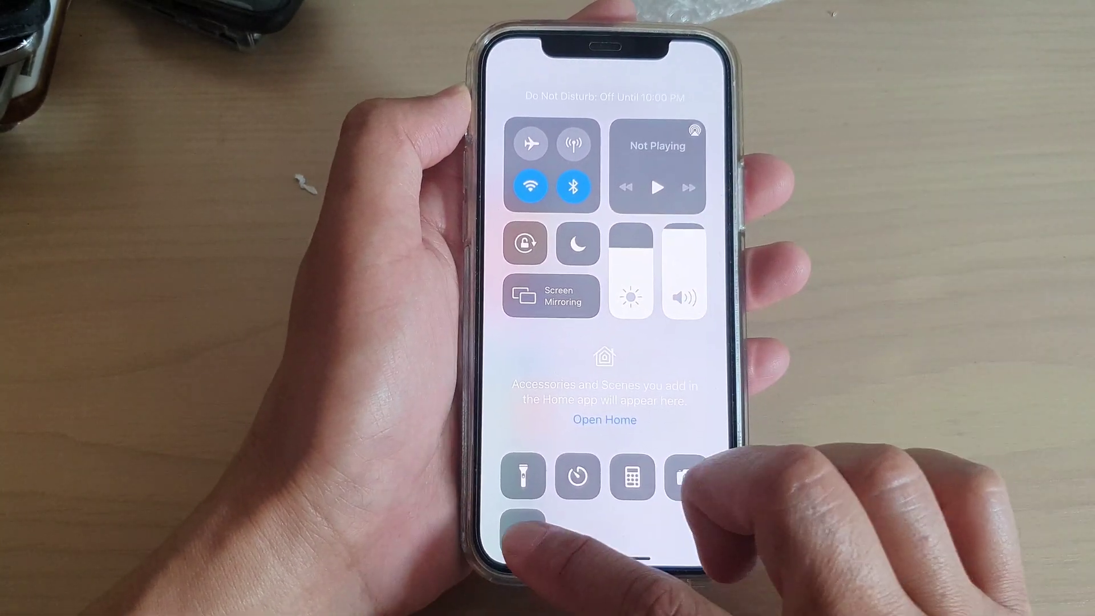
click(520, 531)
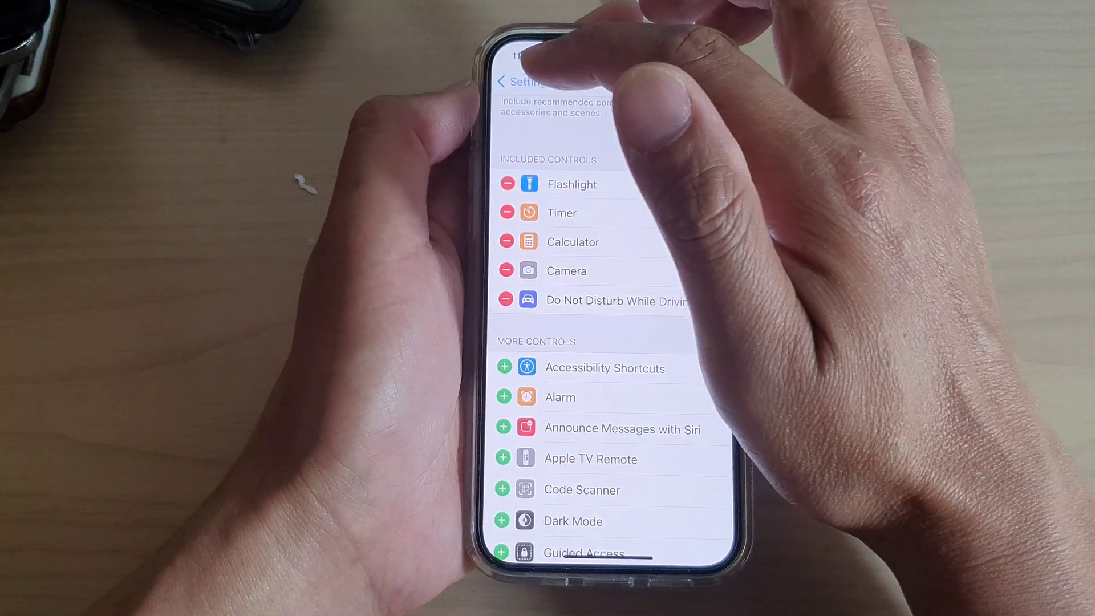
- Check the Do Not Disturb page's driving activation (Manually) and return to the main Settings list
click(521, 82)
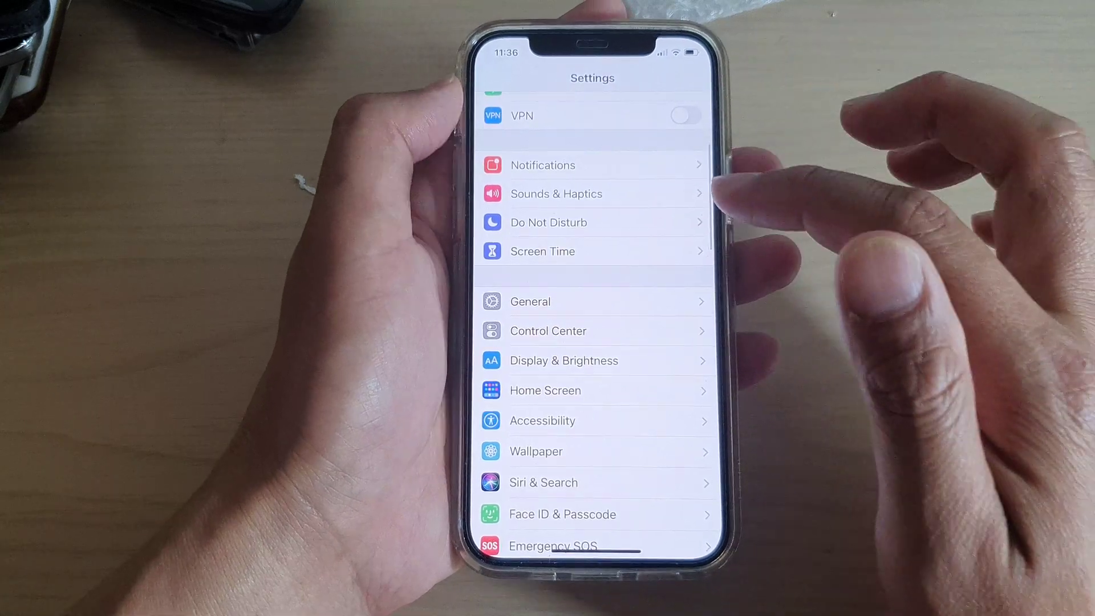
click(633, 222)
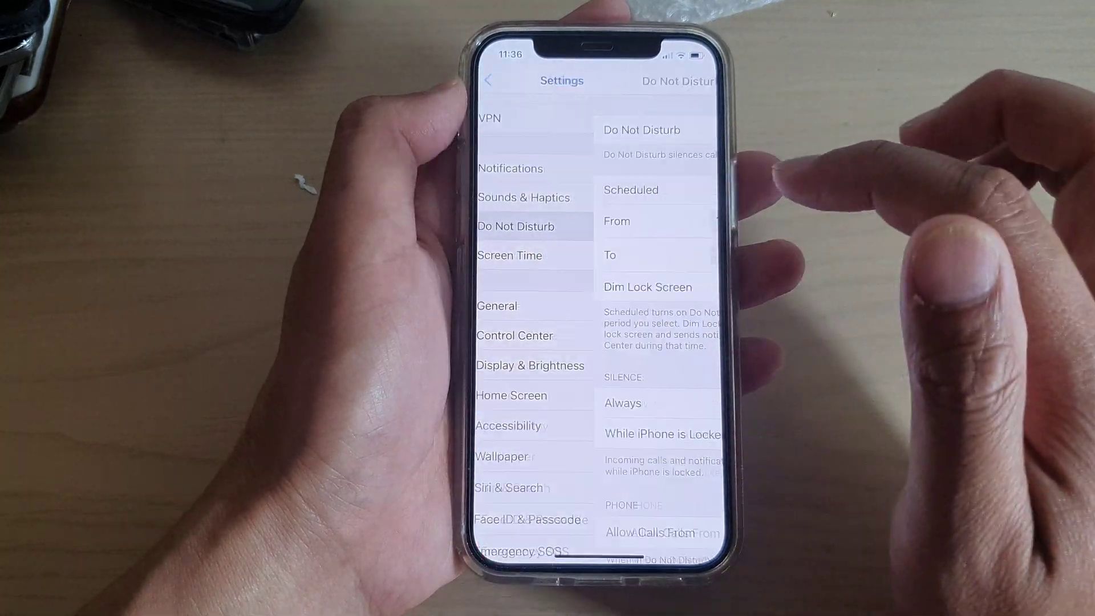
scroll(599, 359, down, 3)
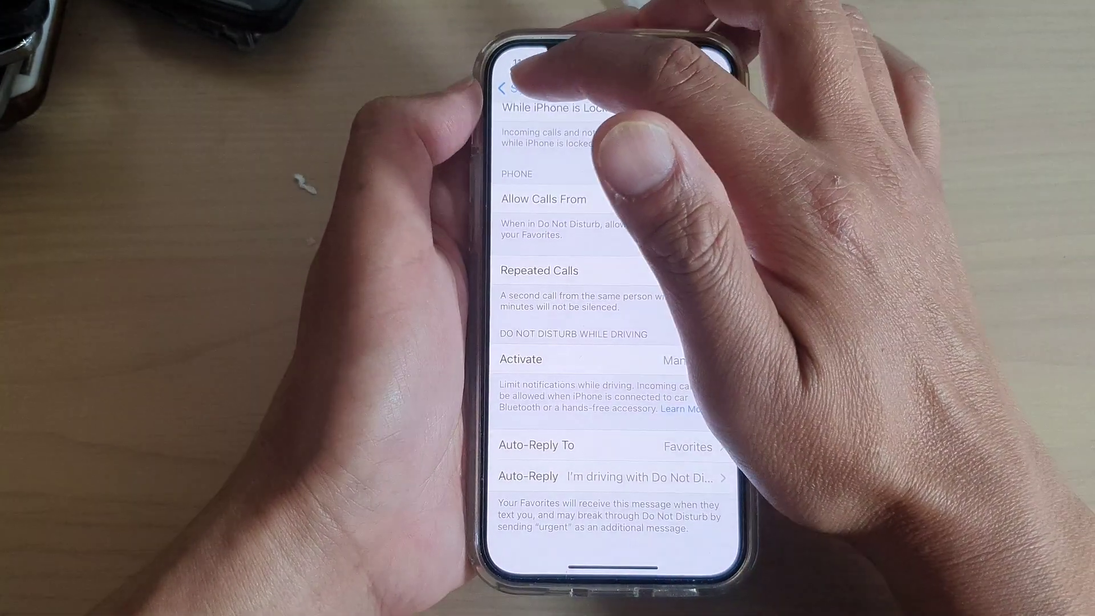
click(511, 84)
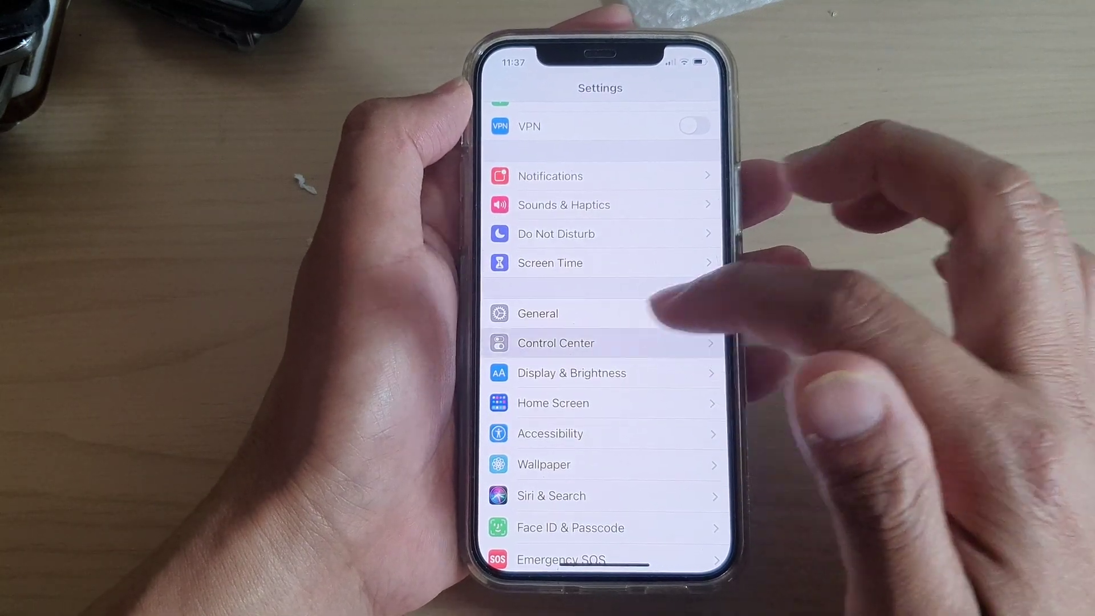
- Remove Do Not Disturb While Driving, leaving flashlight, timer, calculator and camera in Control Center
click(556, 343)
scroll(603, 342, down, 3)
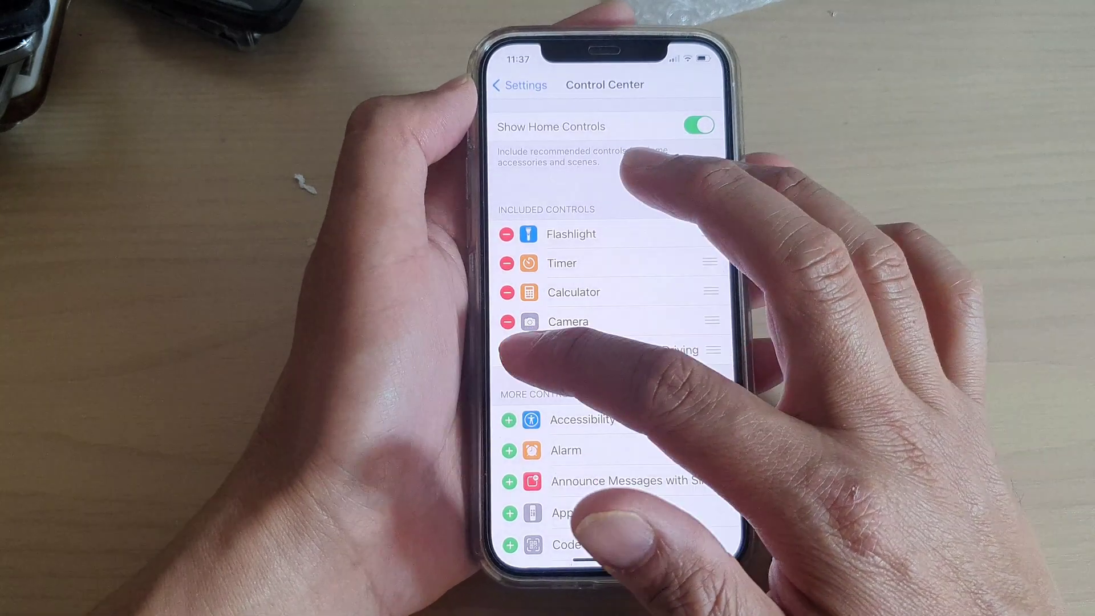
click(500, 355)
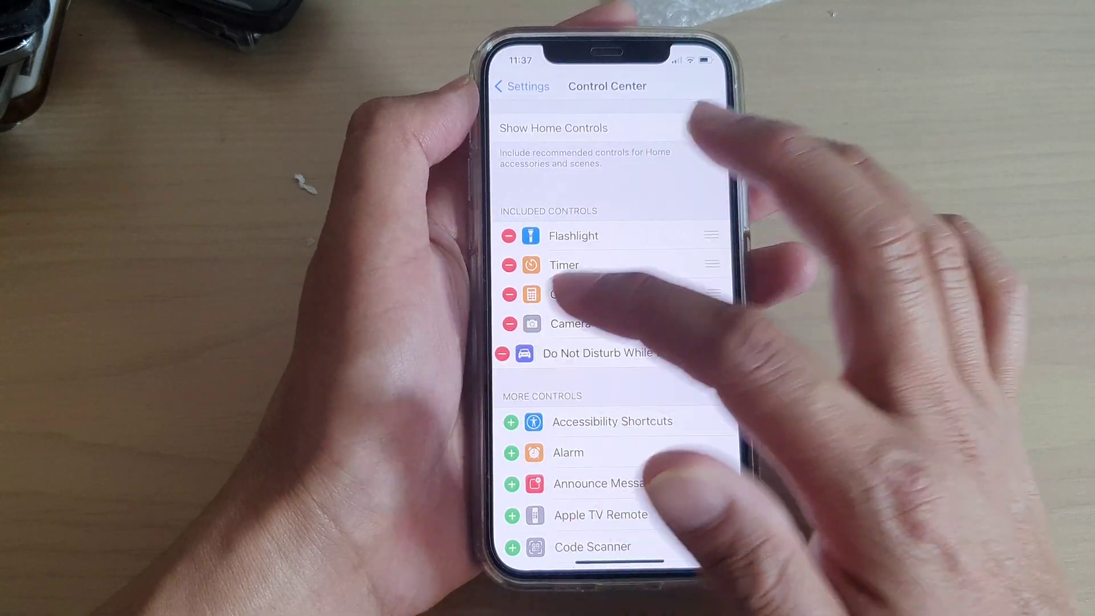
click(707, 352)
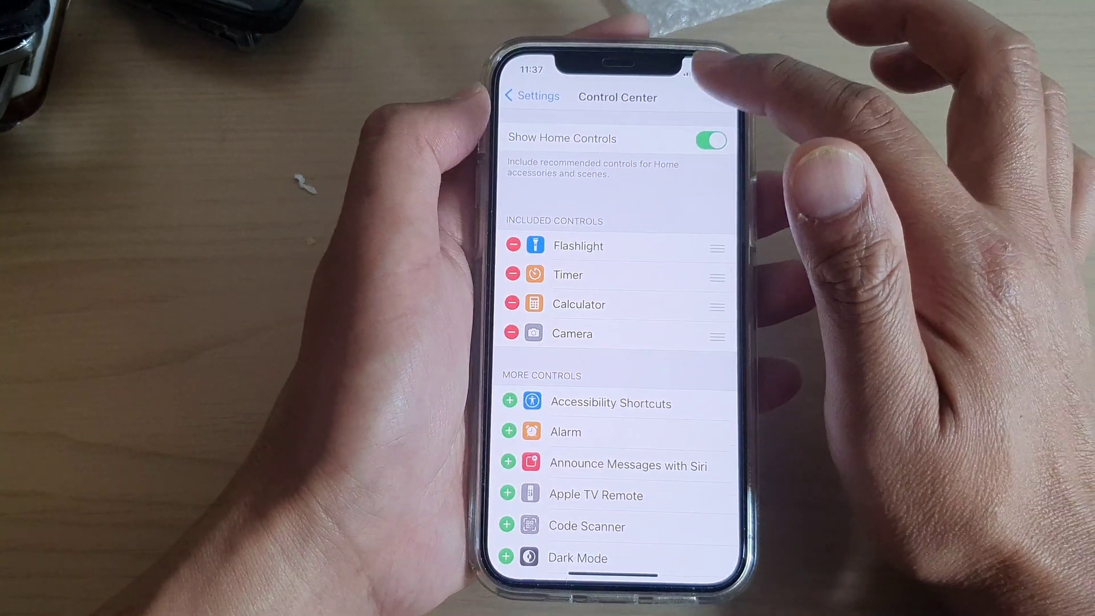
drag(701, 69, 702, 308)
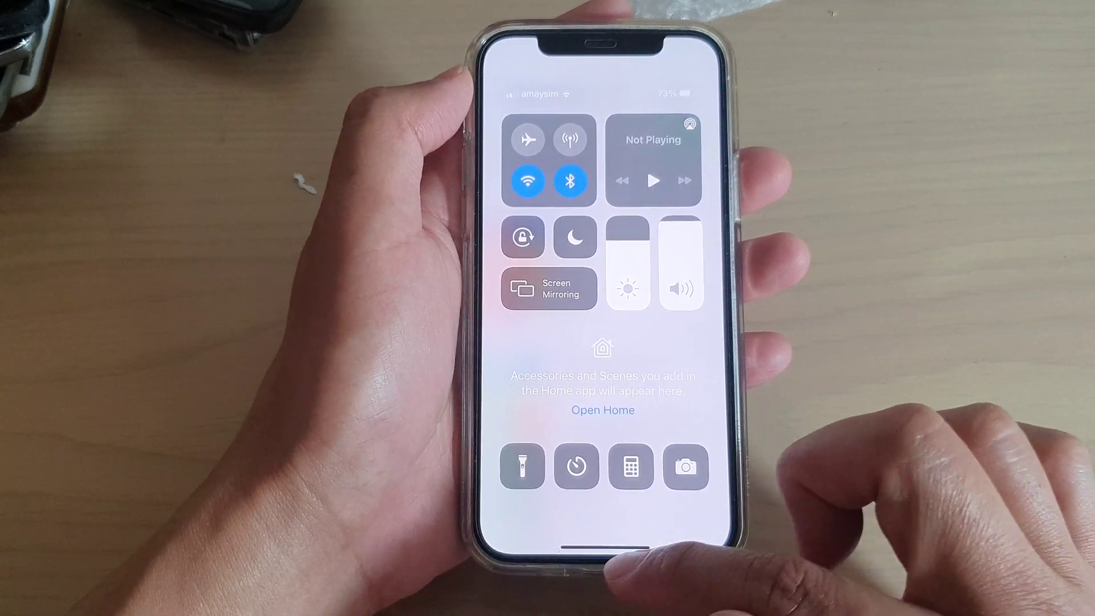
- Dismiss Control Center and close Settings to the Home Screen
drag(728, 548, 710, 428)
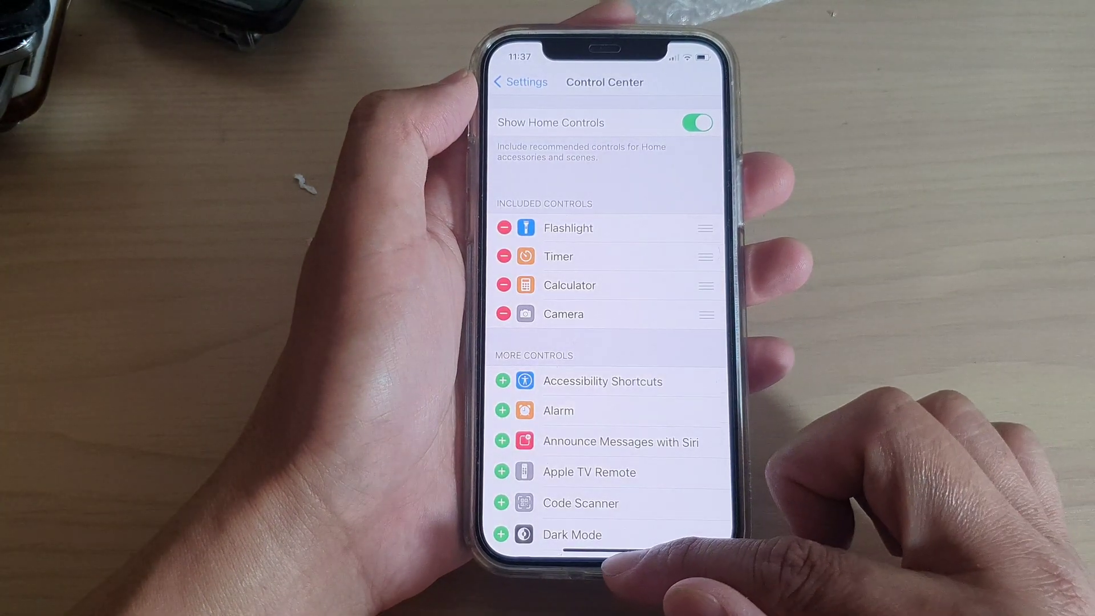
drag(611, 552, 612, 359)
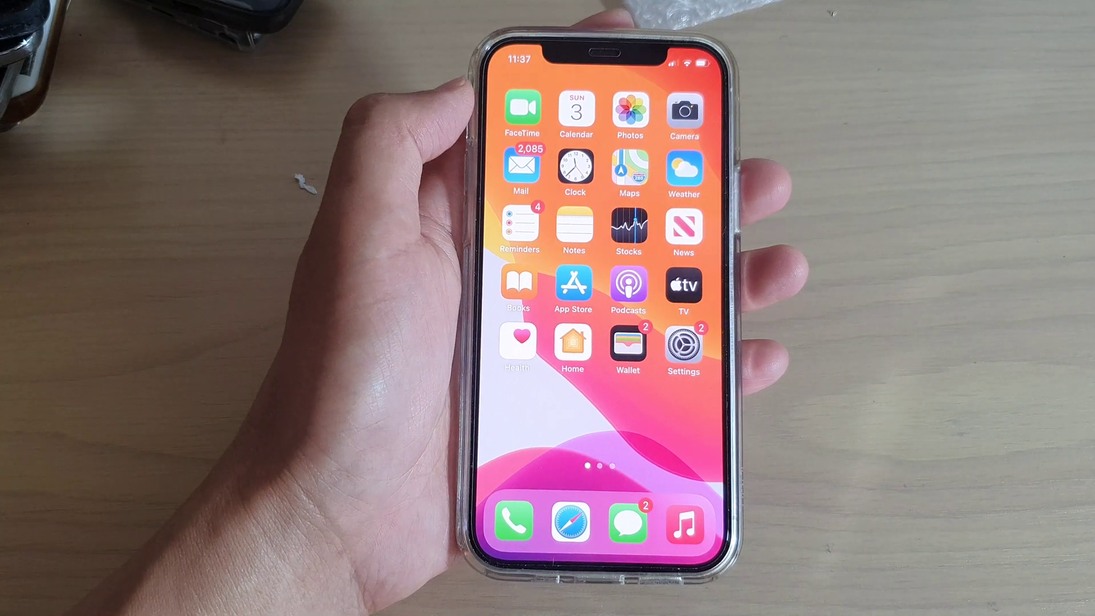